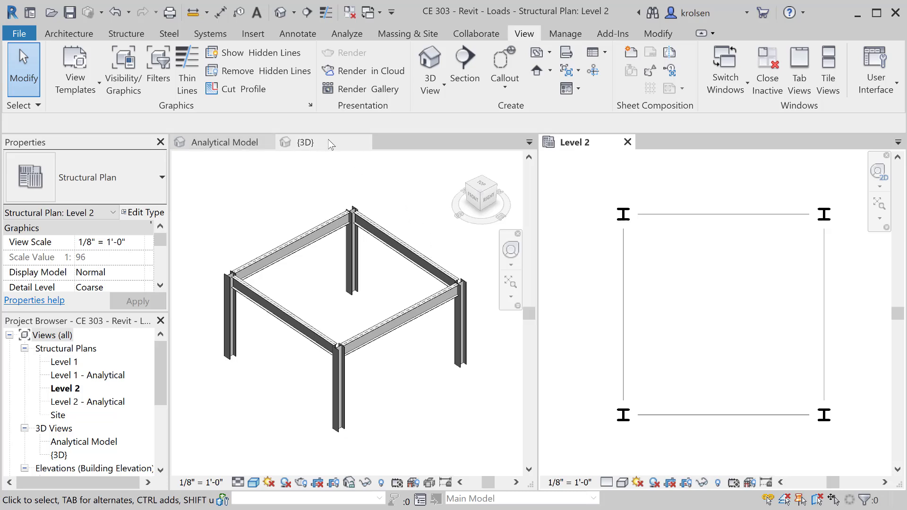
# Step: Make the Analytical Model 3D view active, showing the frame's coloured analytical lines
pyautogui.click(220, 145)
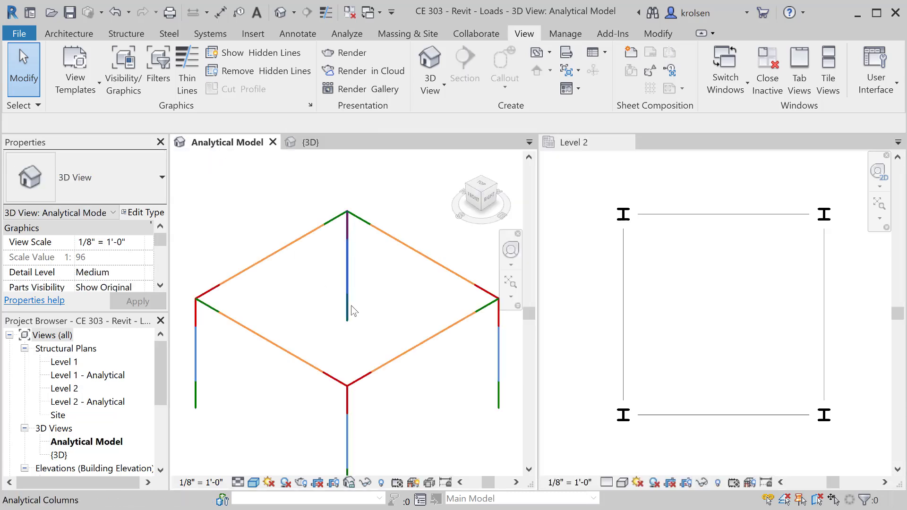
pyautogui.scroll(-2, 350, 306)
pyautogui.scroll(2, 364, 441)
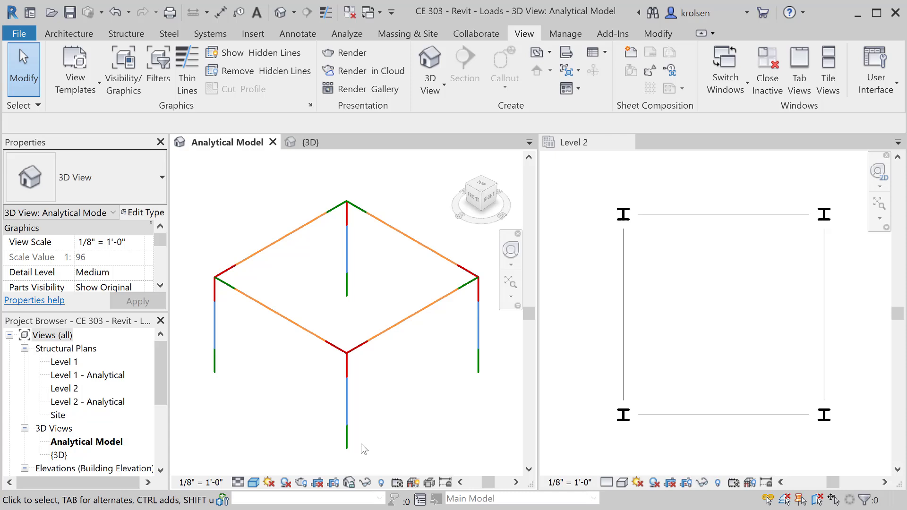
# Step: Start Boundary Conditions placement from the Analyze tab
pyautogui.click(345, 34)
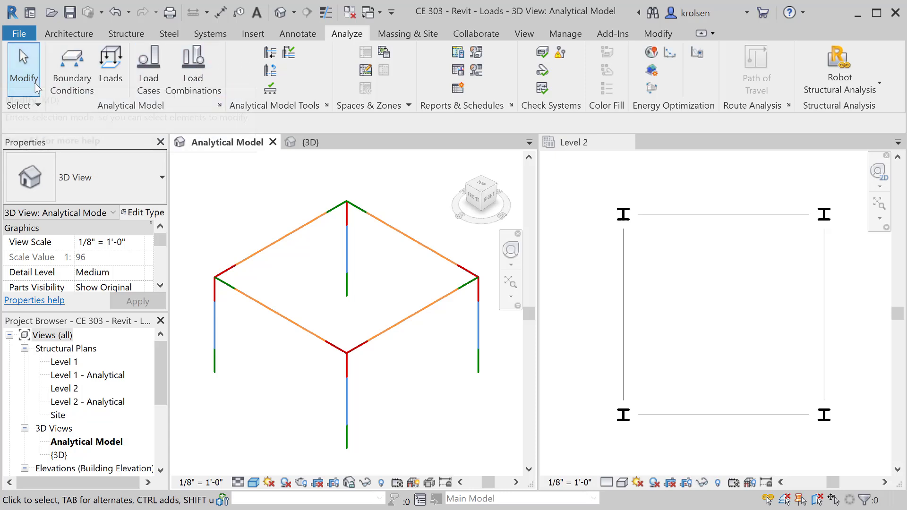
pyautogui.click(74, 78)
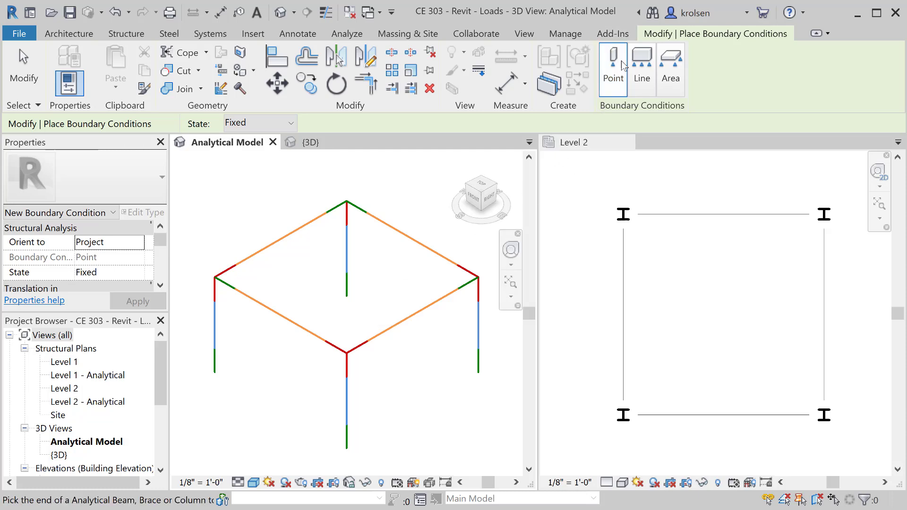
# Step: Place Fixed point boundary conditions at the left, back and right column bases
pyautogui.click(614, 79)
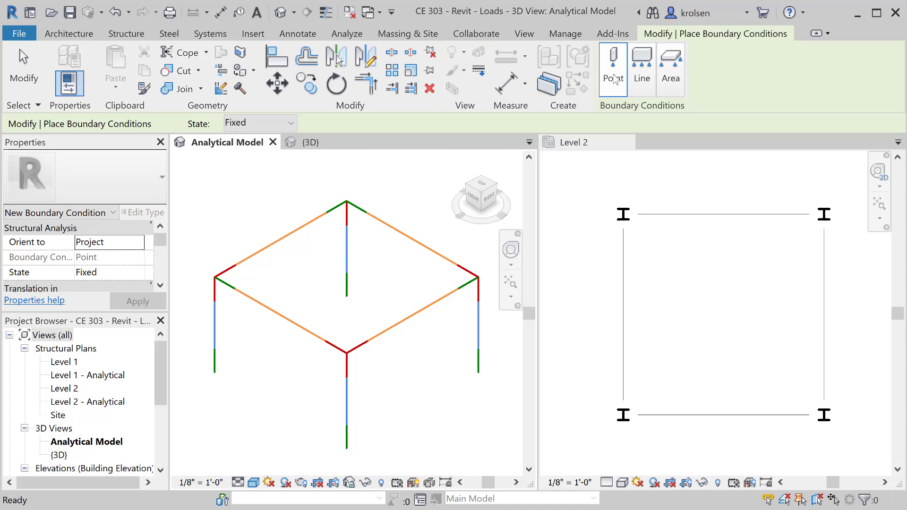
pyautogui.click(291, 123)
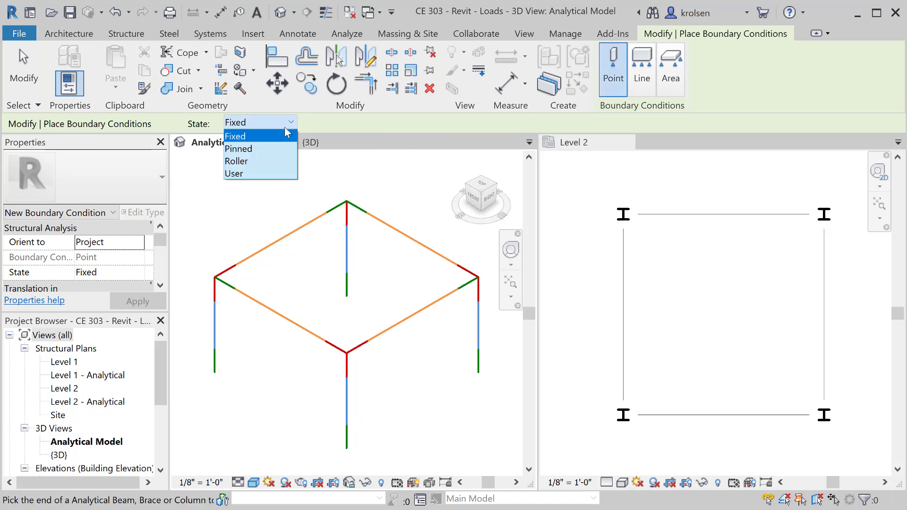
pyautogui.click(245, 137)
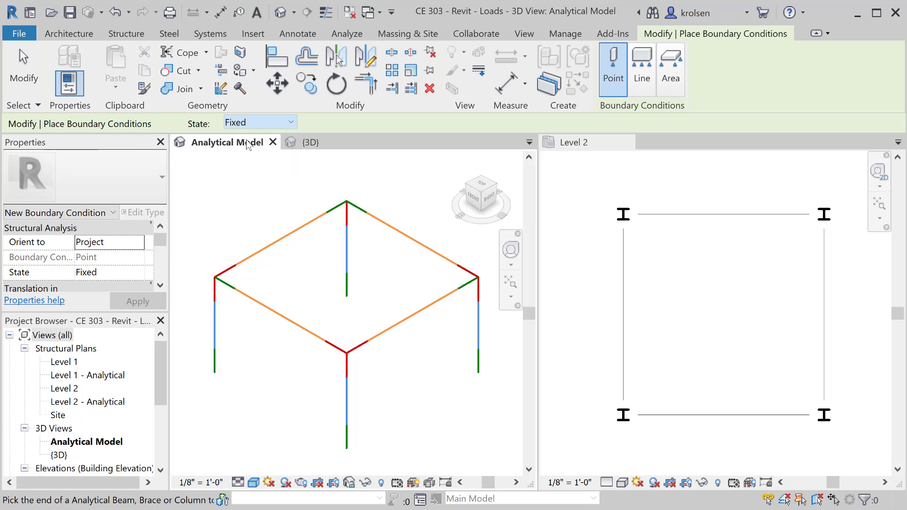
pyautogui.click(215, 375)
pyautogui.click(348, 299)
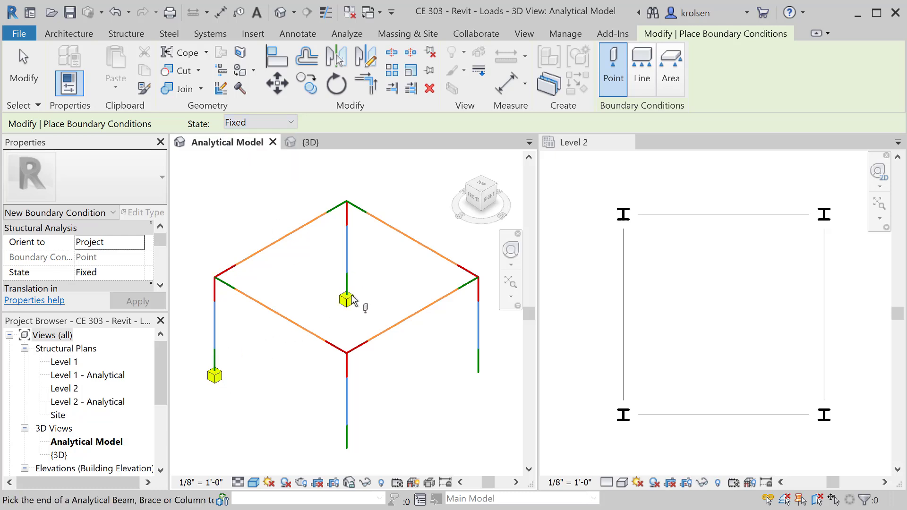
pyautogui.click(478, 373)
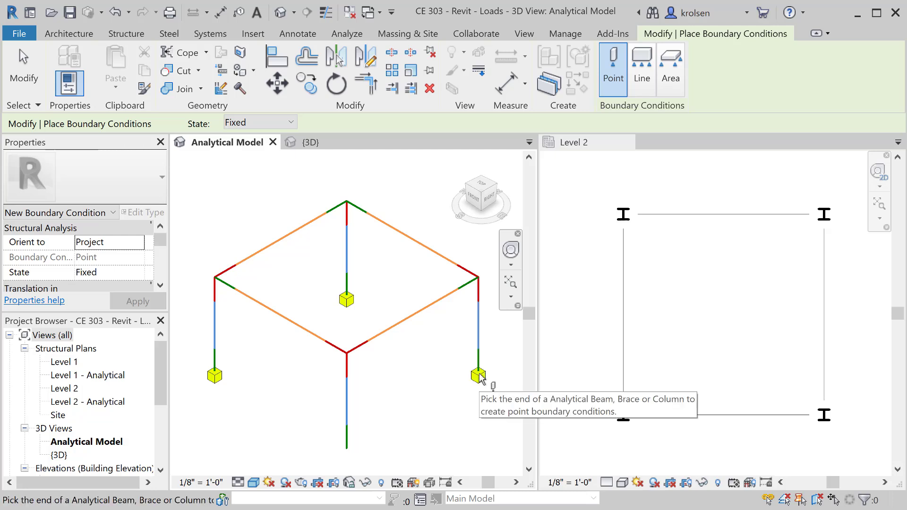
# Step: Add a Fixed point support at the front column base, undoing an accidental Pinned one
pyautogui.click(288, 123)
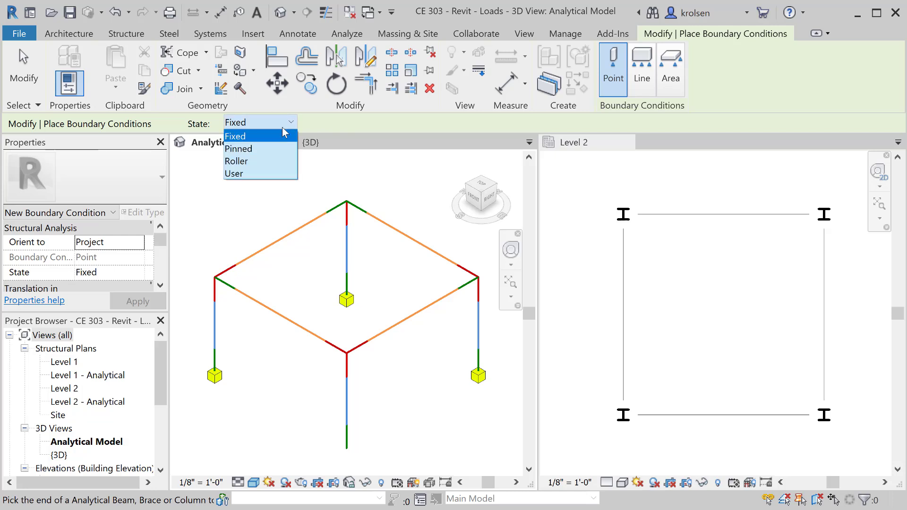
pyautogui.click(262, 149)
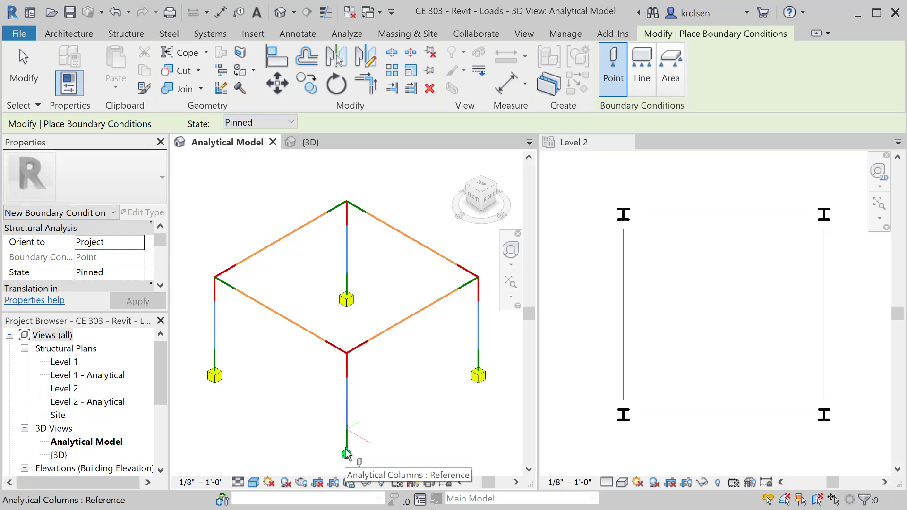
pyautogui.click(346, 452)
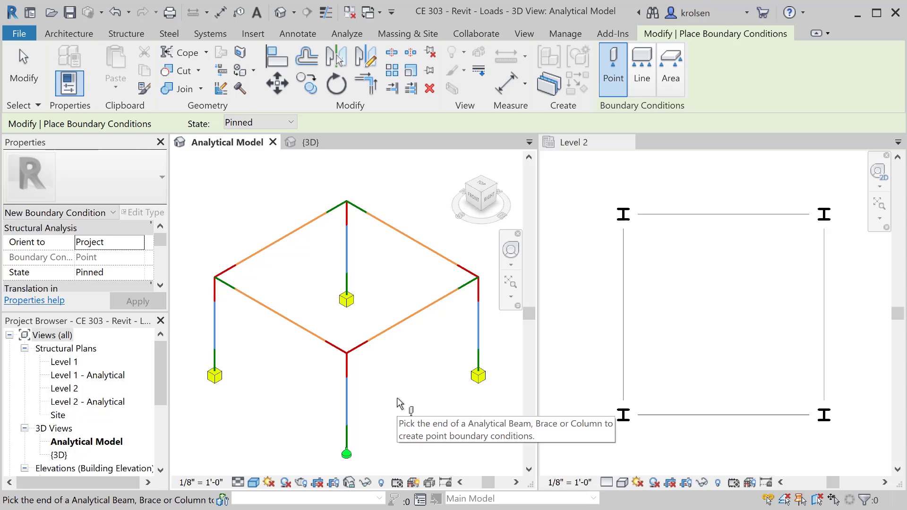
pyautogui.hotkey('ctrl', 'z')
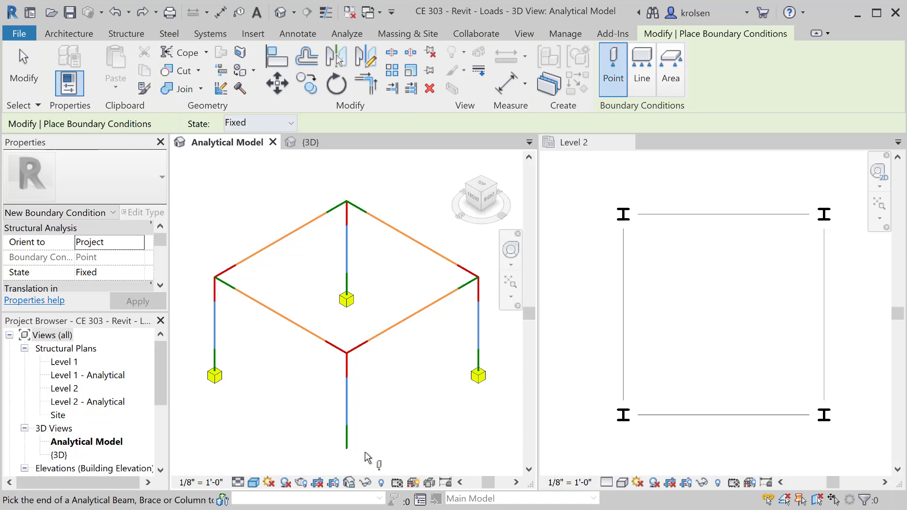
pyautogui.click(349, 451)
# Step: Exit boundary-condition placement and select the front-left analytical beam
pyautogui.click(643, 82)
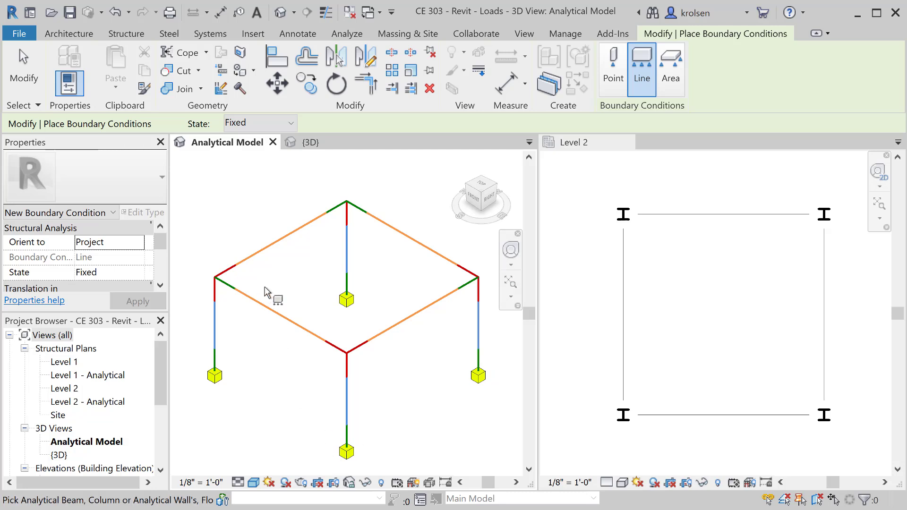
pyautogui.press('Escape')
pyautogui.click(270, 310)
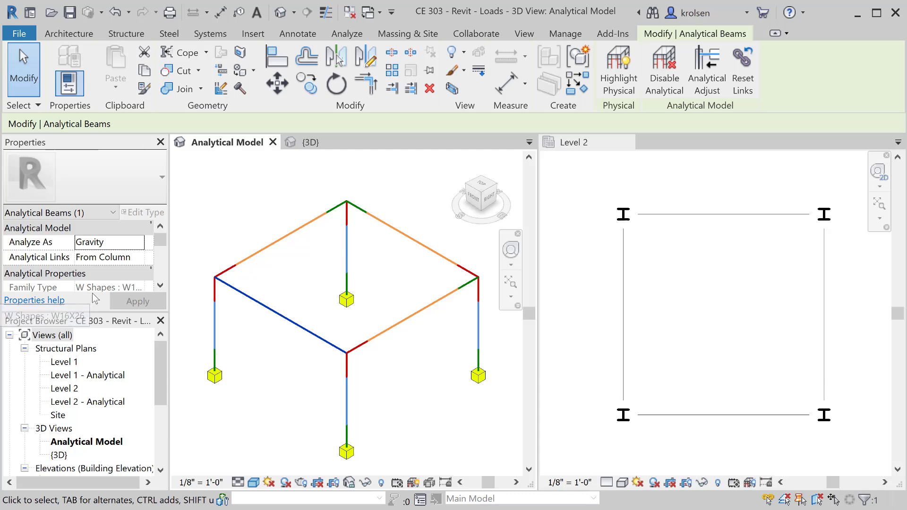
# Step: Enlarge the Properties palette and scroll to the beam's Releases / Member Forces settings
pyautogui.moveTo(91, 311); pyautogui.dragTo(92, 412)
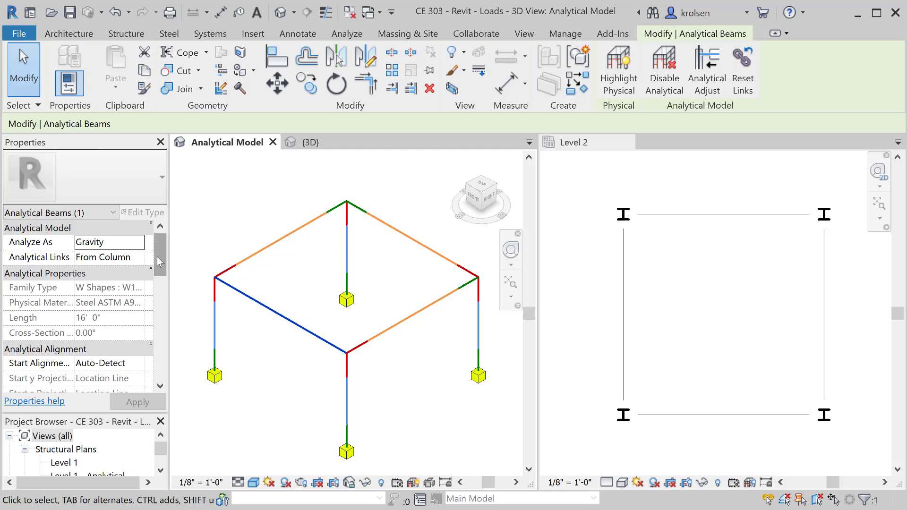
pyautogui.moveTo(157, 253); pyautogui.dragTo(169, 309)
pyautogui.moveTo(162, 262); pyautogui.dragTo(137, 297)
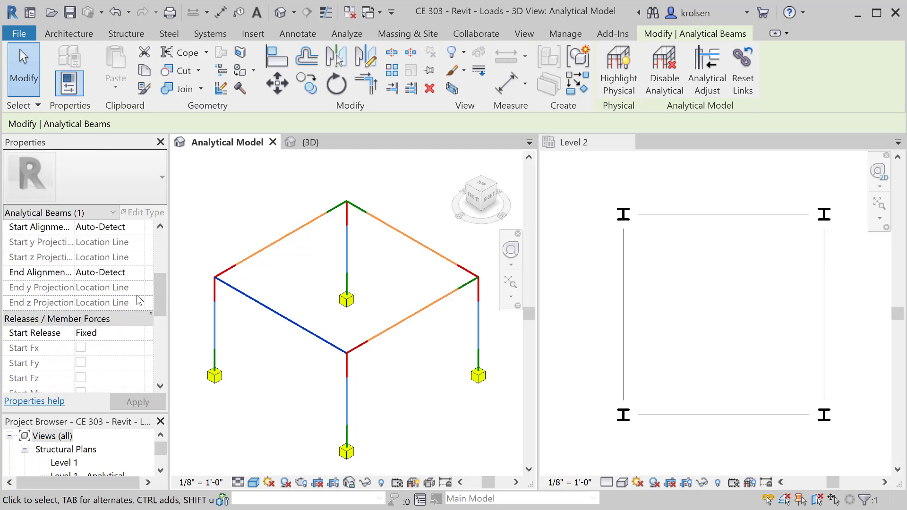
pyautogui.scroll(-3, 138, 301)
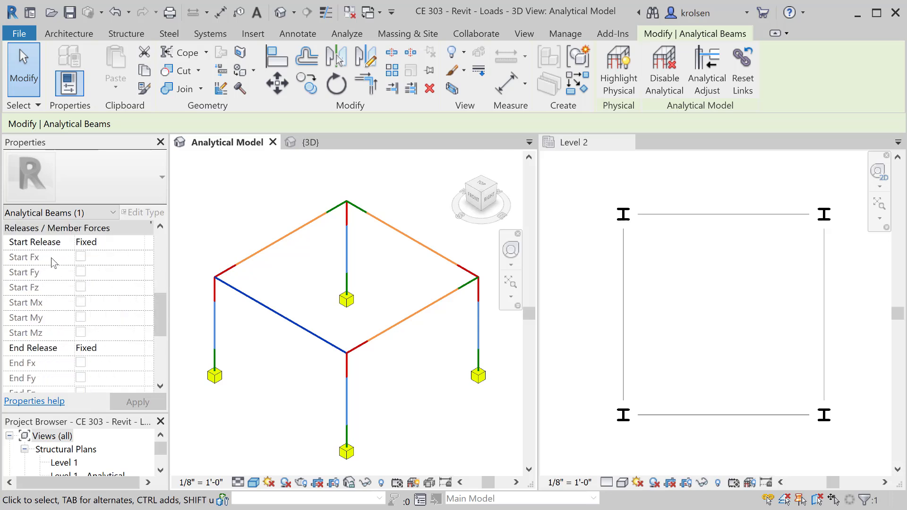
pyautogui.click(348, 353)
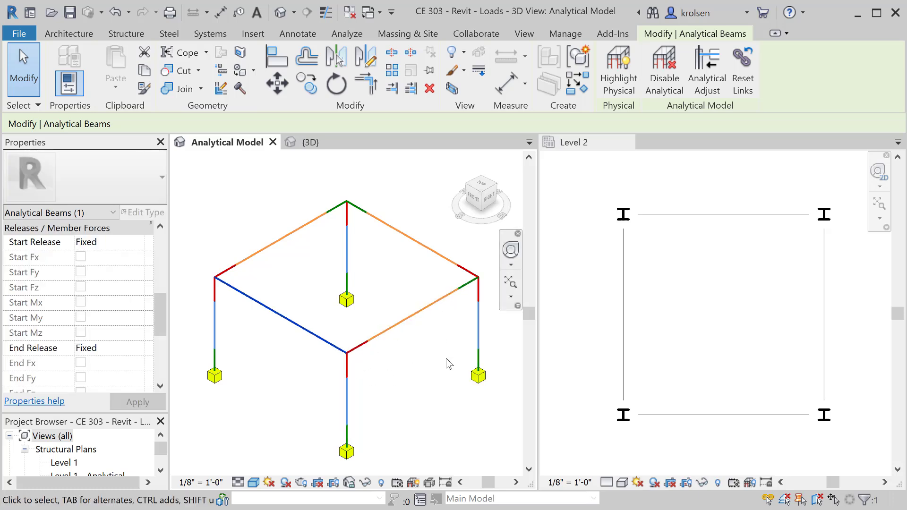
# Step: Set the front-left beam's Start Release and End Release to Pinned, then deselect it
pyautogui.click(105, 243)
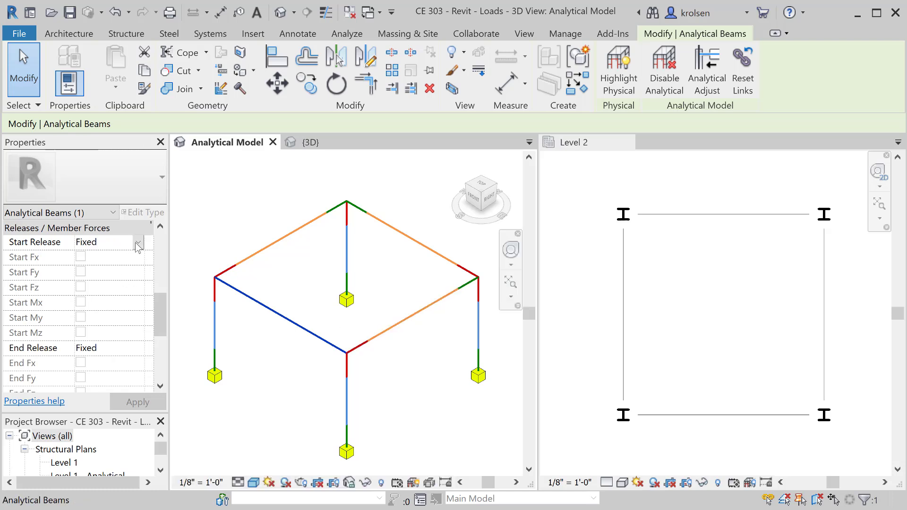
pyautogui.click(138, 242)
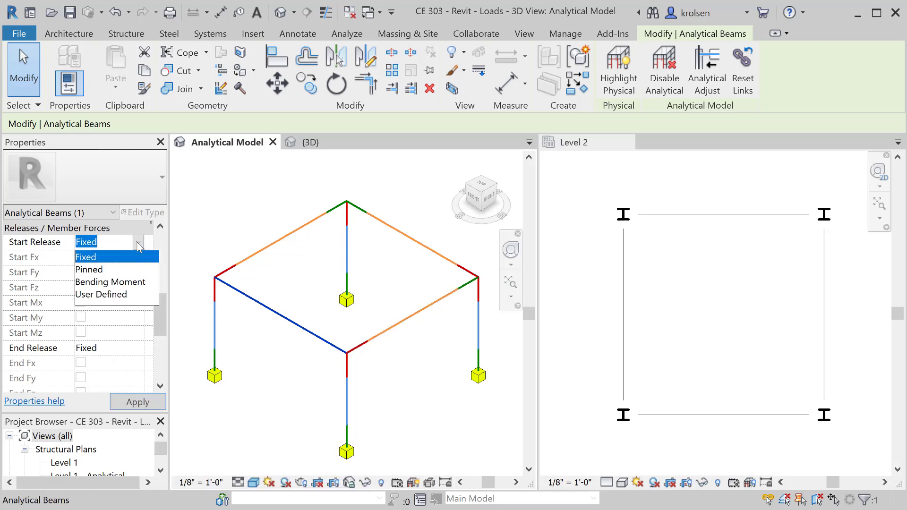
pyautogui.click(95, 269)
pyautogui.click(126, 348)
pyautogui.click(138, 348)
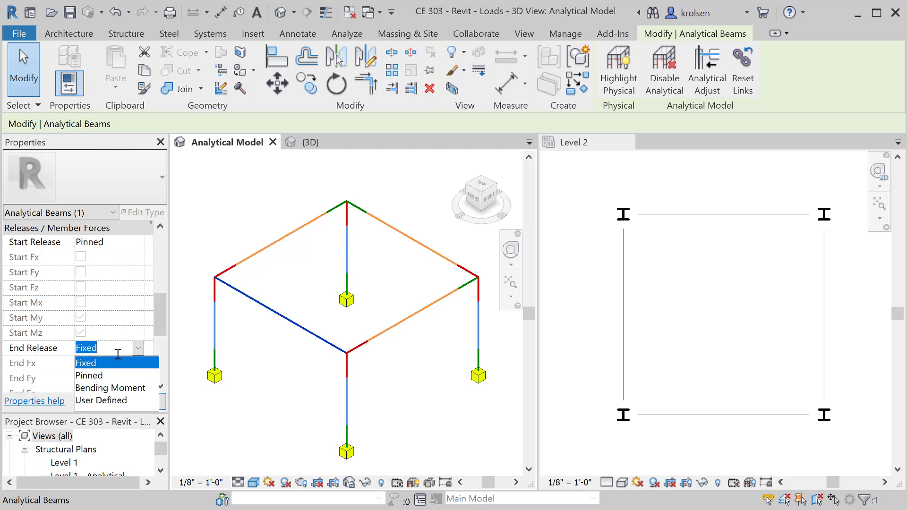
pyautogui.click(98, 376)
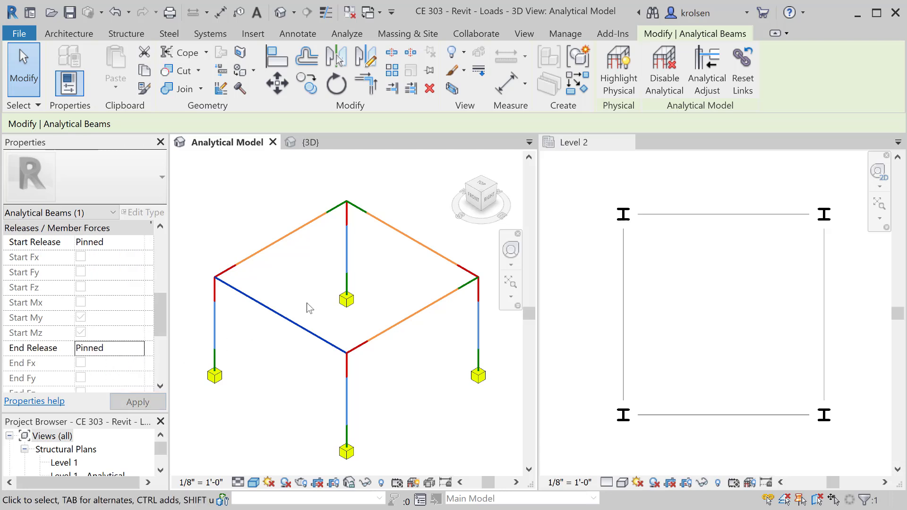
pyautogui.click(267, 321)
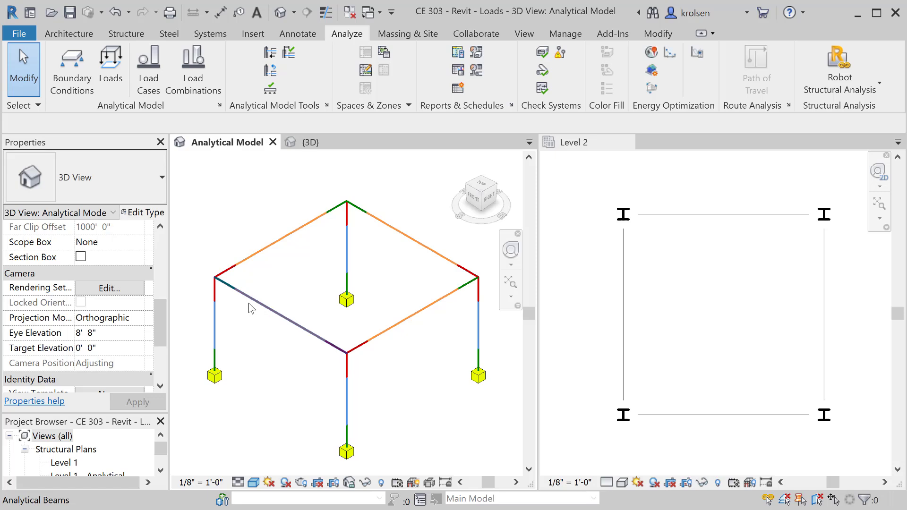
# Step: Reselect the front-left beam and open its Member End Forces dialog
pyautogui.scroll(-3, 61, 316)
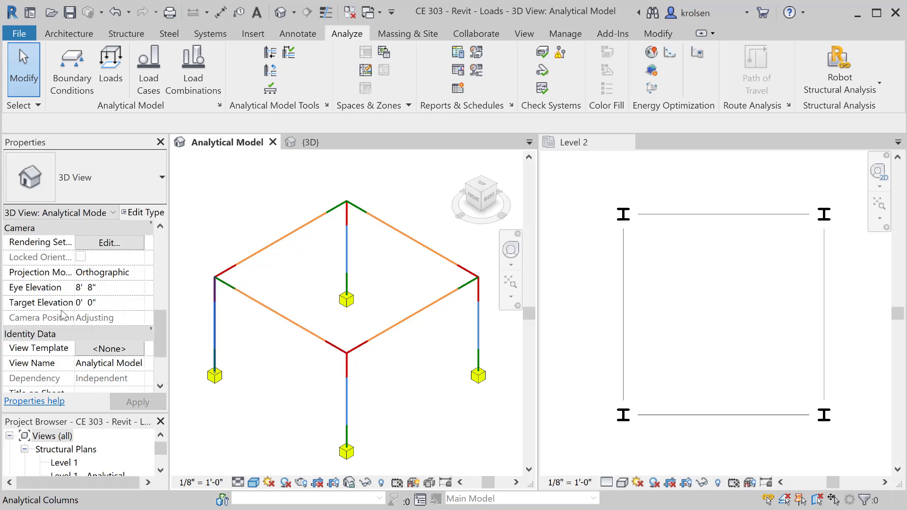
pyautogui.scroll(1, 65, 313)
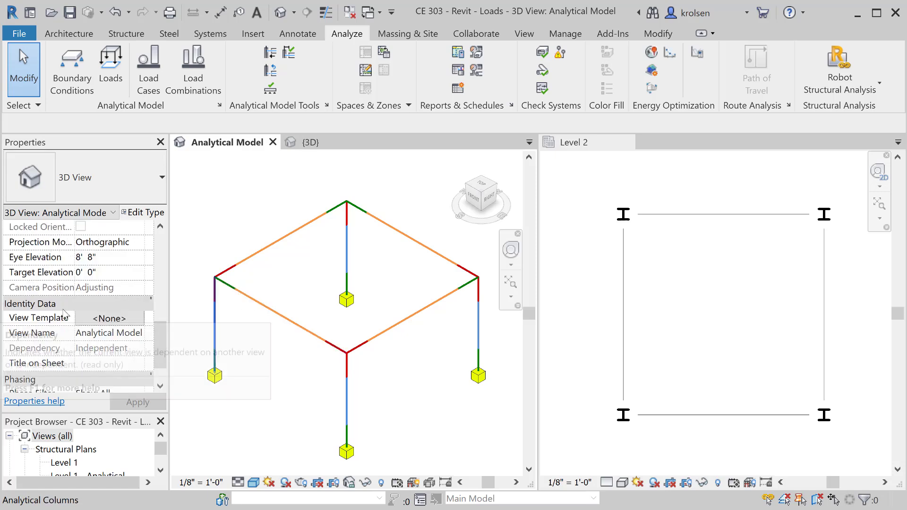
pyautogui.click(282, 321)
pyautogui.scroll(-2, 70, 321)
pyautogui.scroll(2, 69, 338)
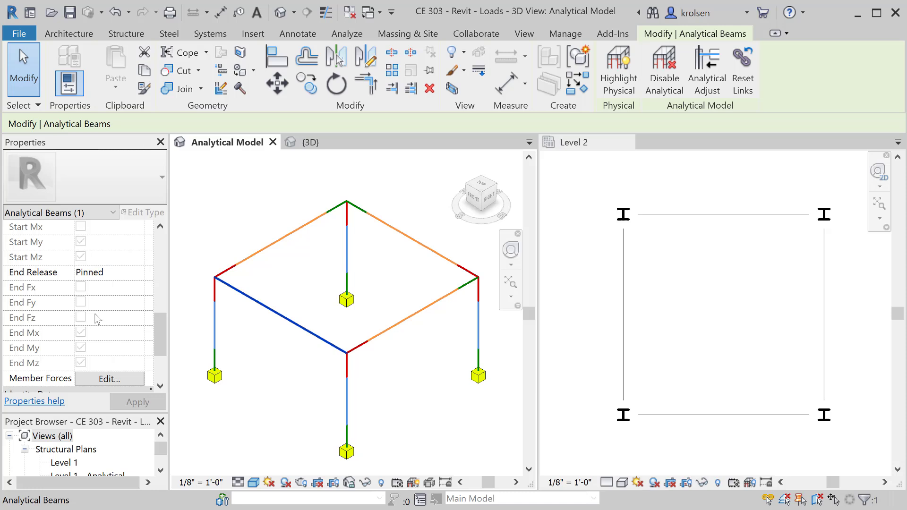
pyautogui.scroll(3, 97, 319)
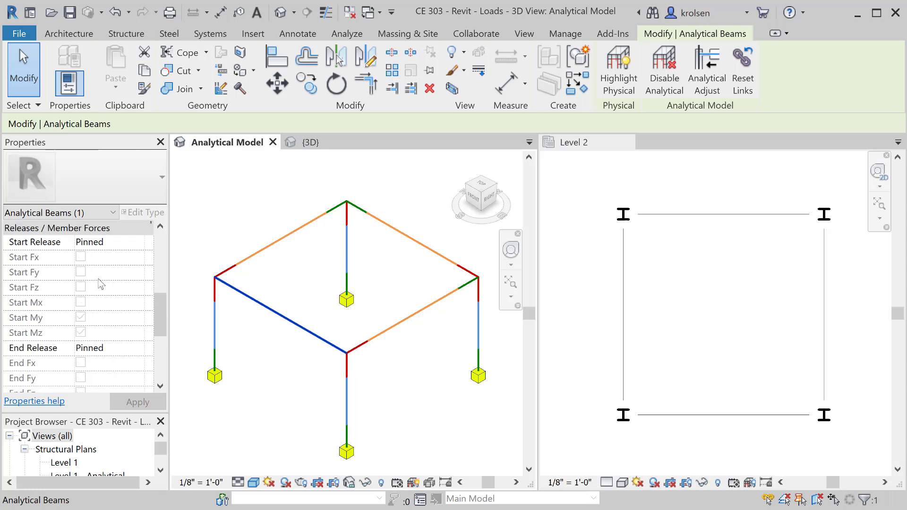
pyautogui.scroll(-5, 103, 329)
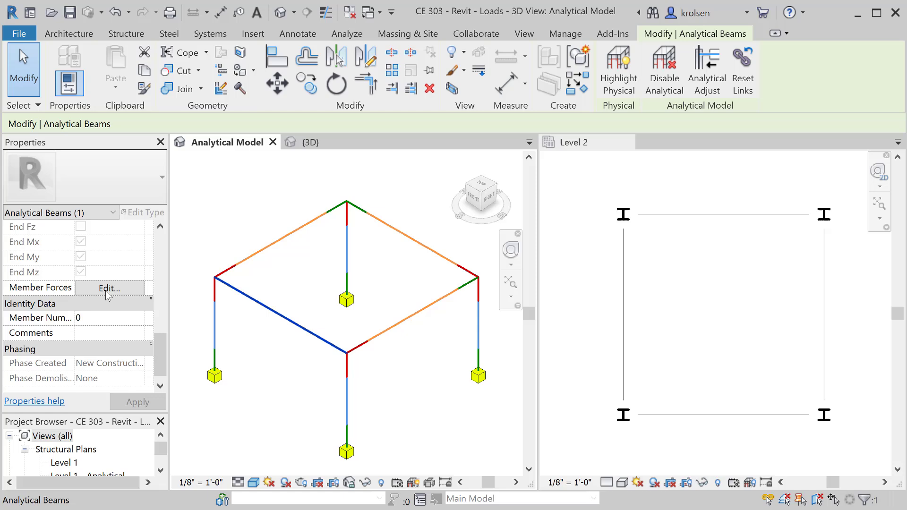
pyautogui.click(112, 289)
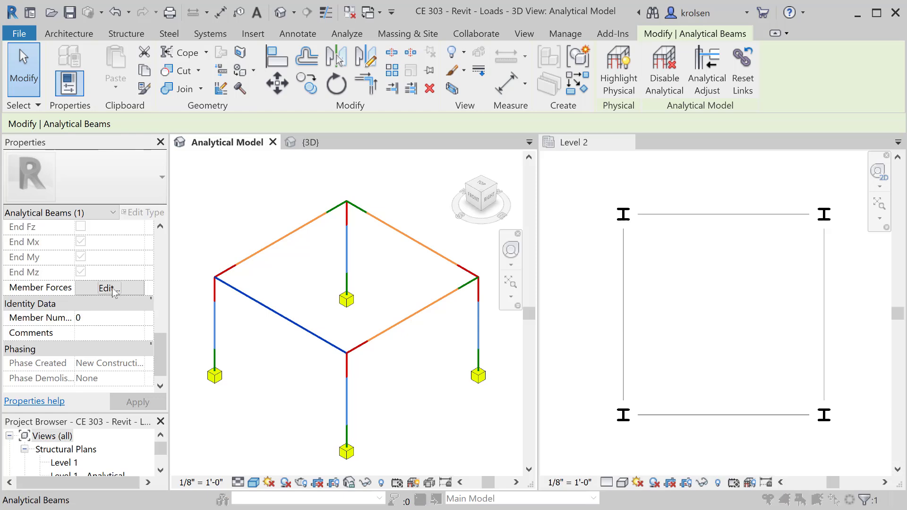